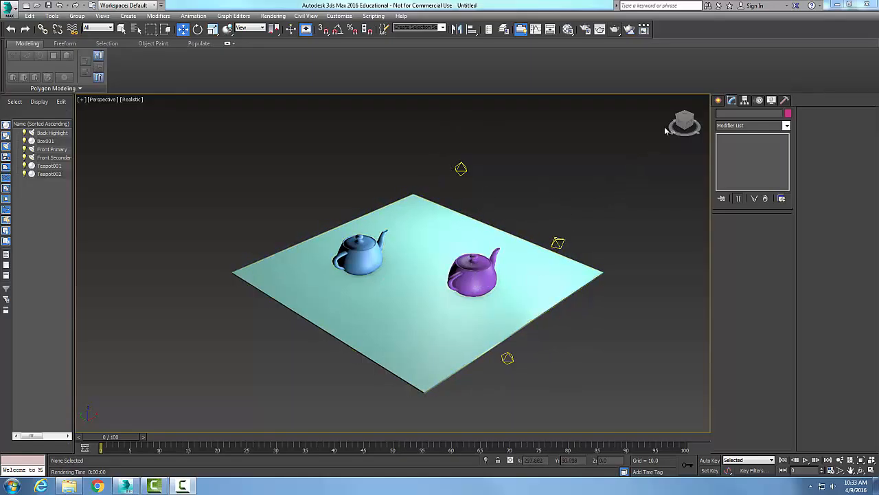
Turn off the Back Highlight omni light and deselect it.
click(461, 168)
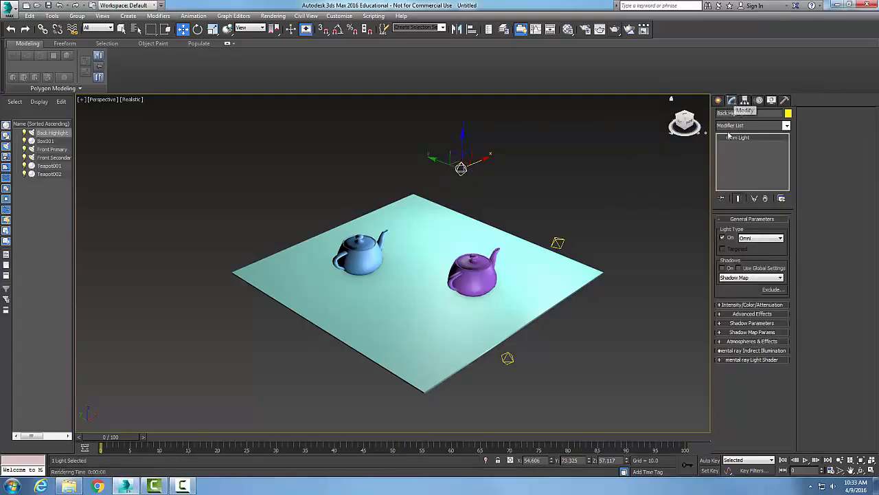
click(723, 238)
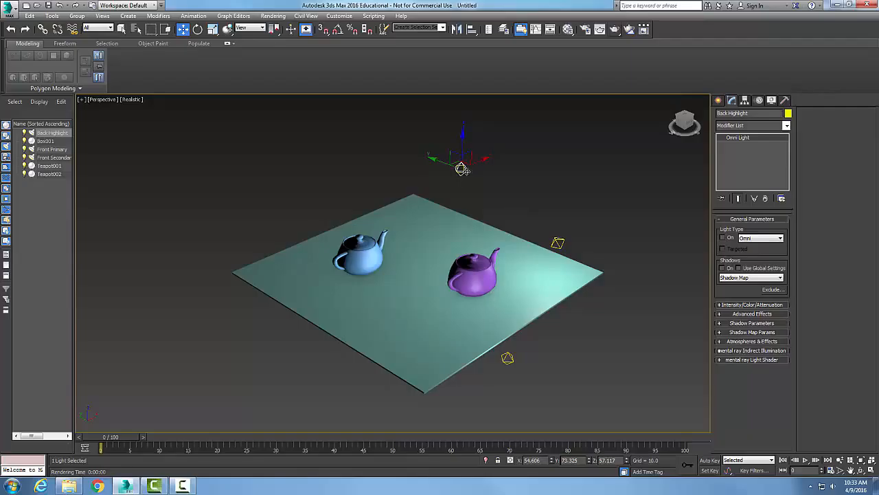
right_click(521, 182)
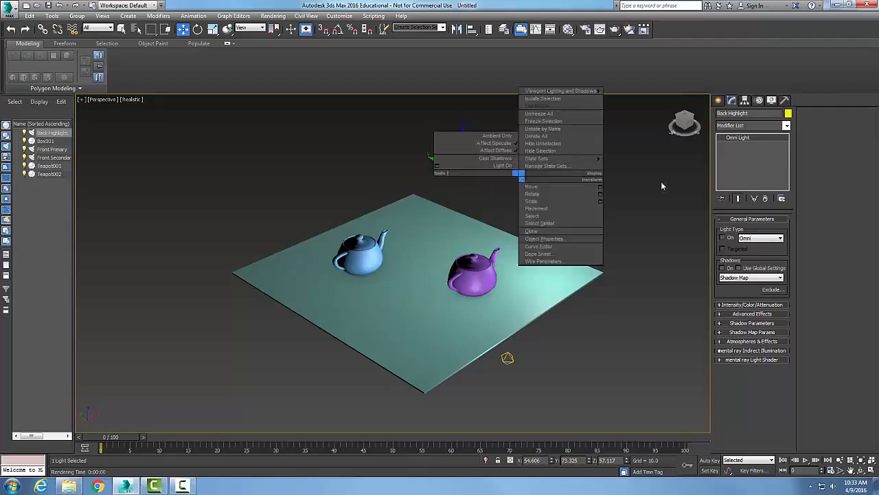
click(661, 184)
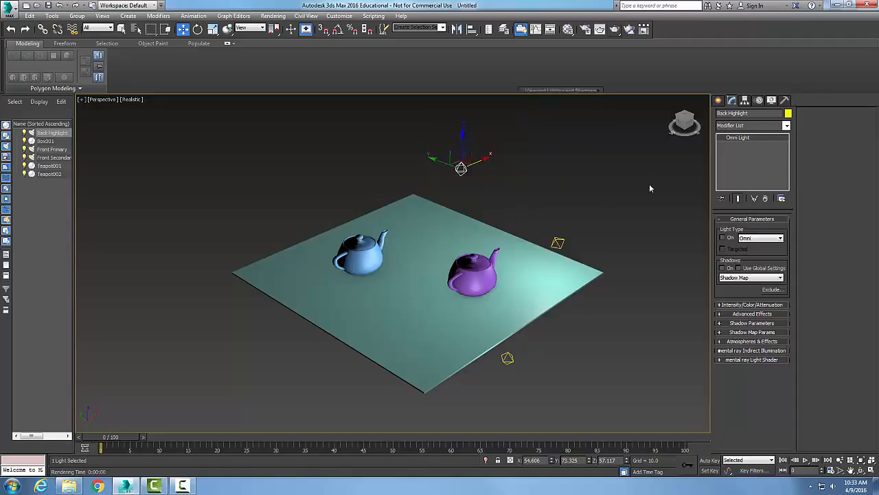
click(570, 173)
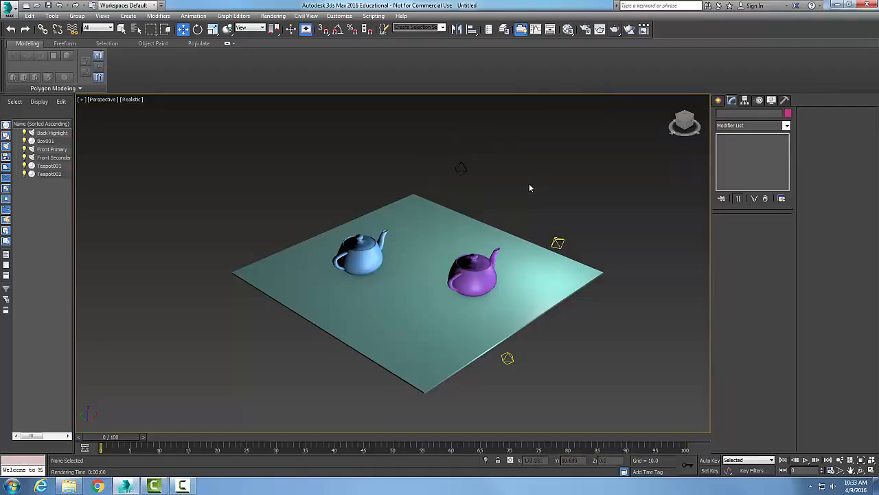
Use the Light Lister to turn off the Front Secondary light.
click(53, 17)
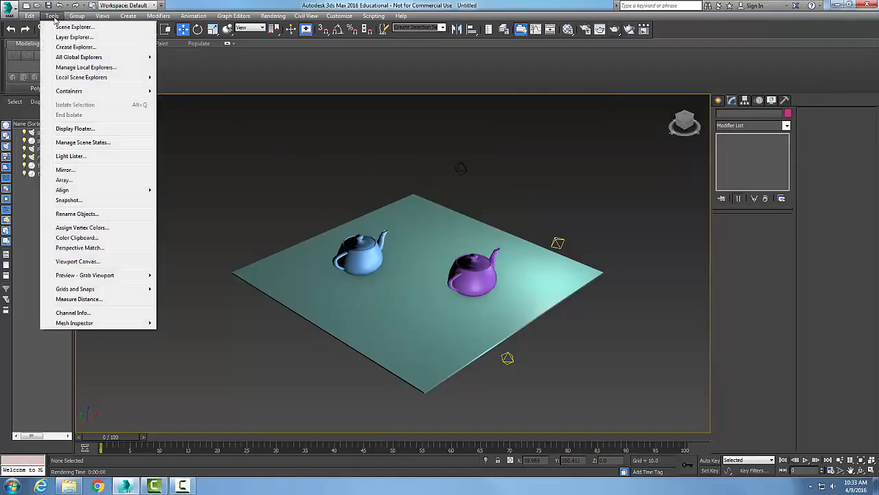
click(72, 156)
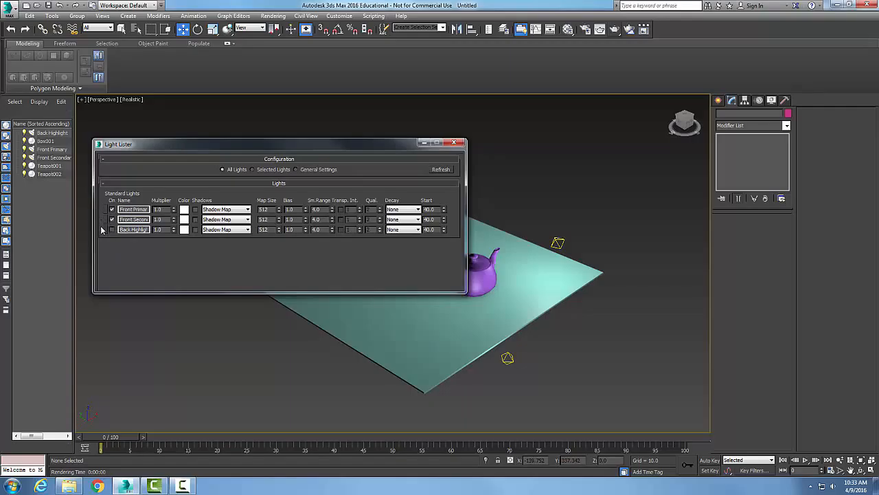
click(112, 219)
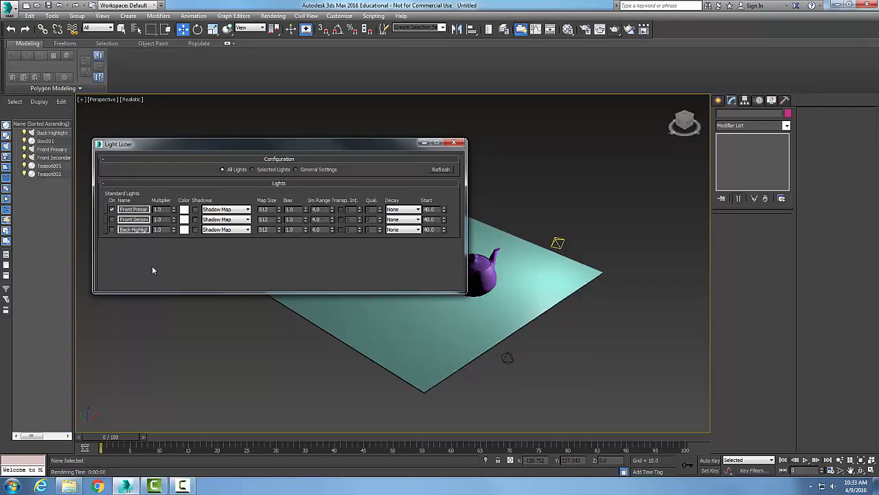
click(459, 144)
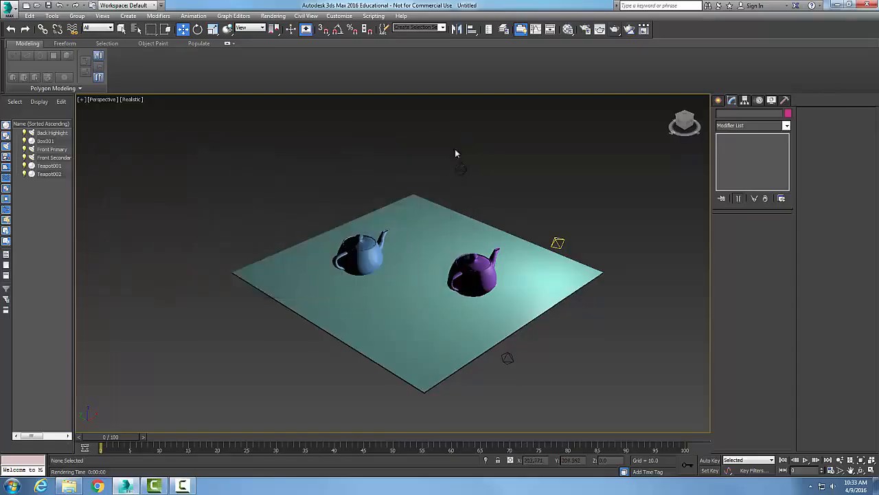
Select the Front Primary light and toggle it off and back on.
click(558, 243)
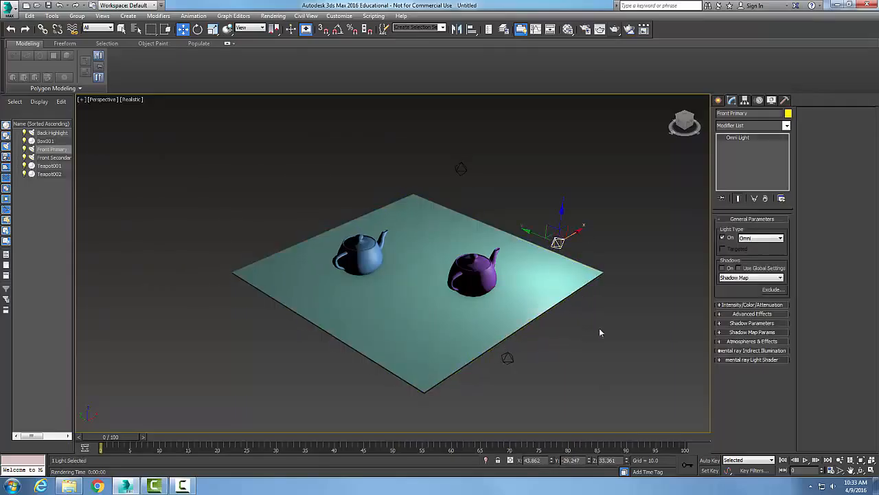
click(723, 238)
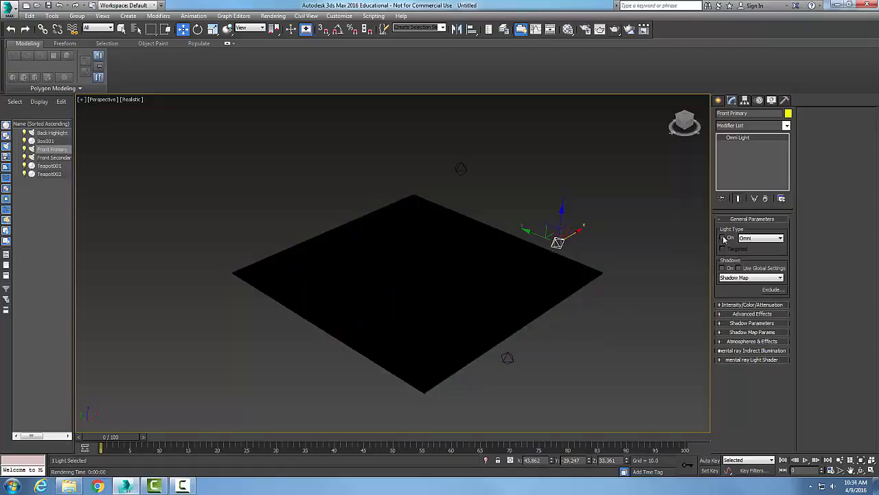
click(722, 238)
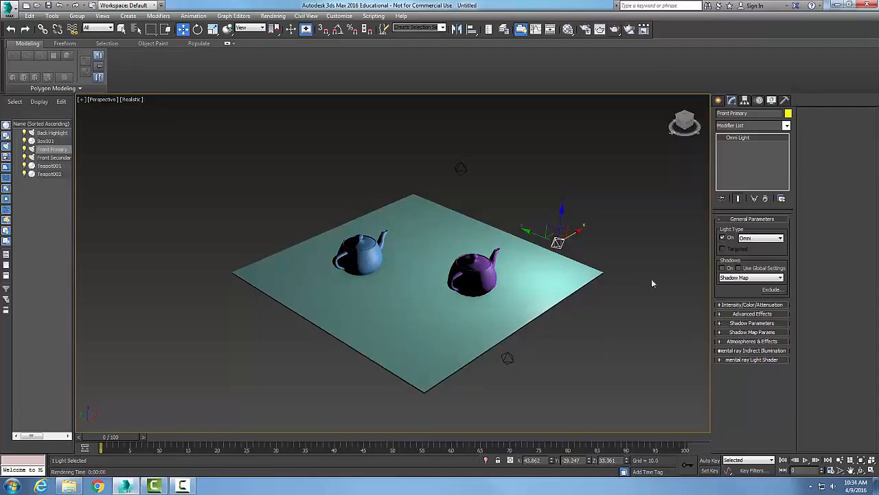
Change the Front Primary light type to Spot and rotate its cone upward to reach the blue teapot.
click(781, 239)
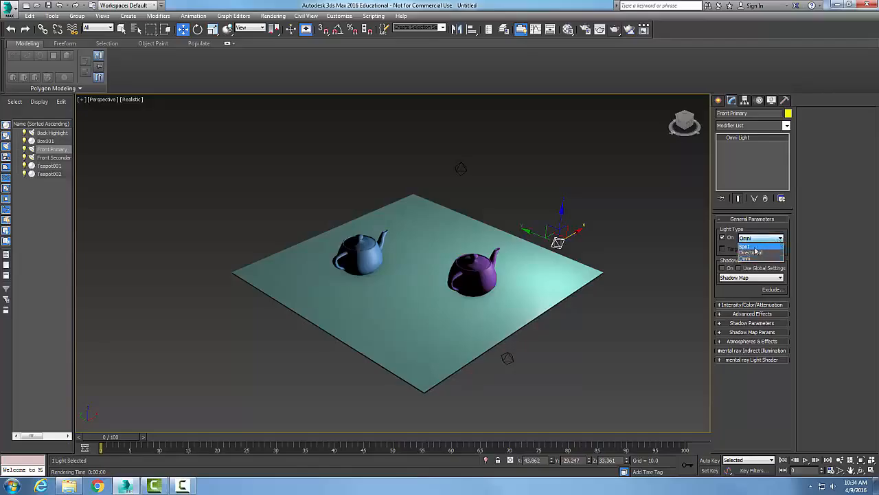
click(755, 246)
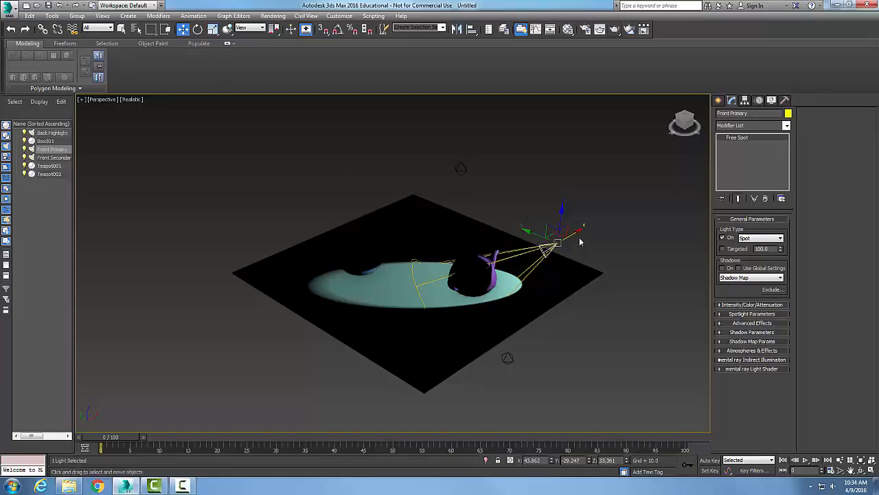
mouse_move(574, 235)
mouse_down()
mouse_move(588, 232)
mouse_move(568, 235)
mouse_move(575, 235)
mouse_up()
click(197, 29)
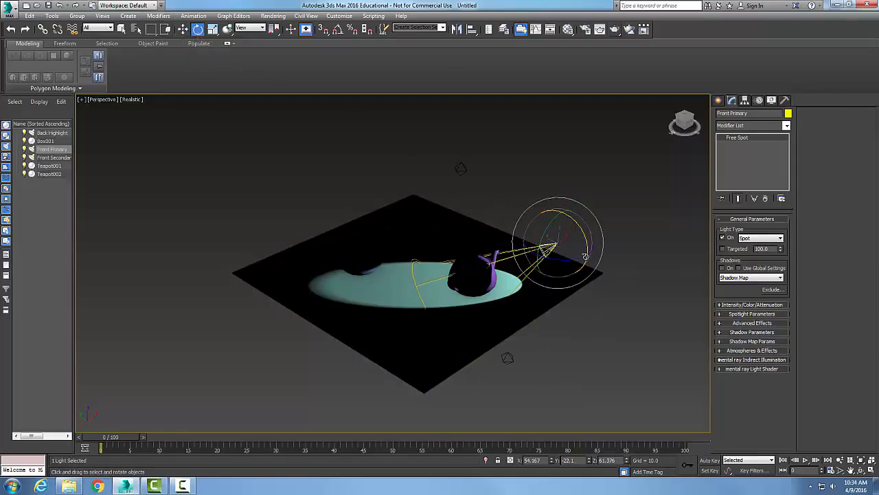
drag(585, 256, 585, 239)
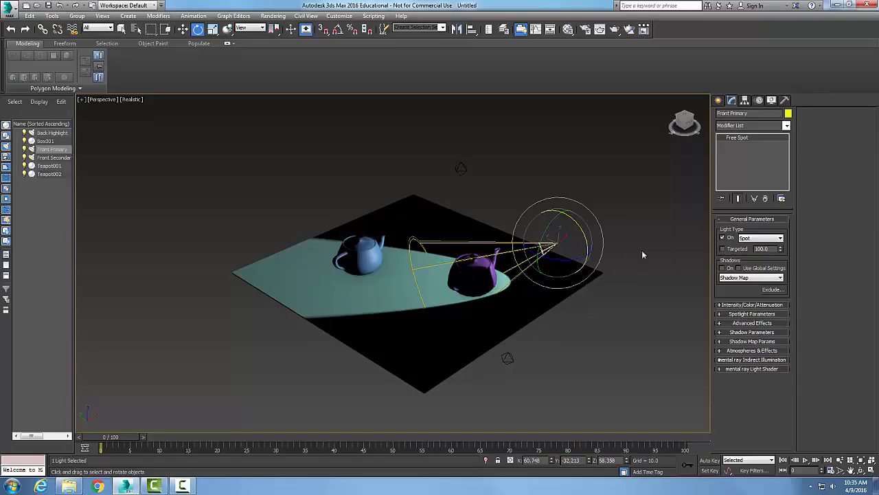
Try the Directional type on the Front Primary light and return it to Omni.
click(780, 238)
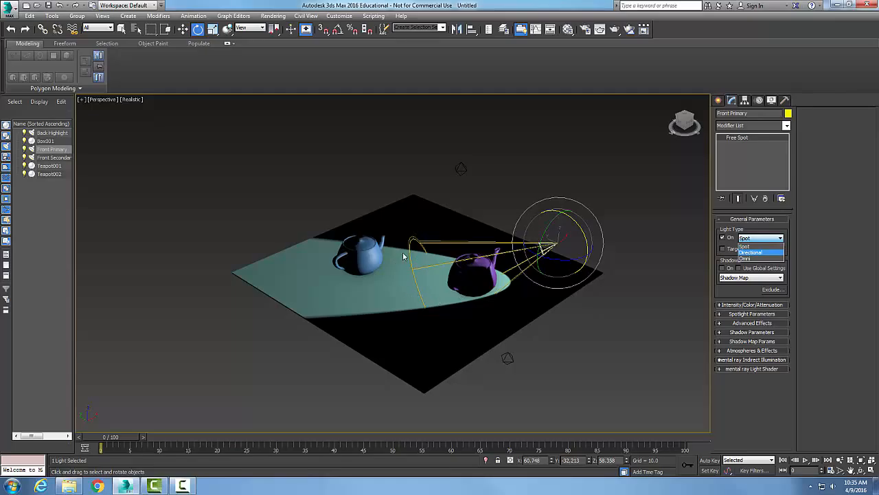
click(758, 253)
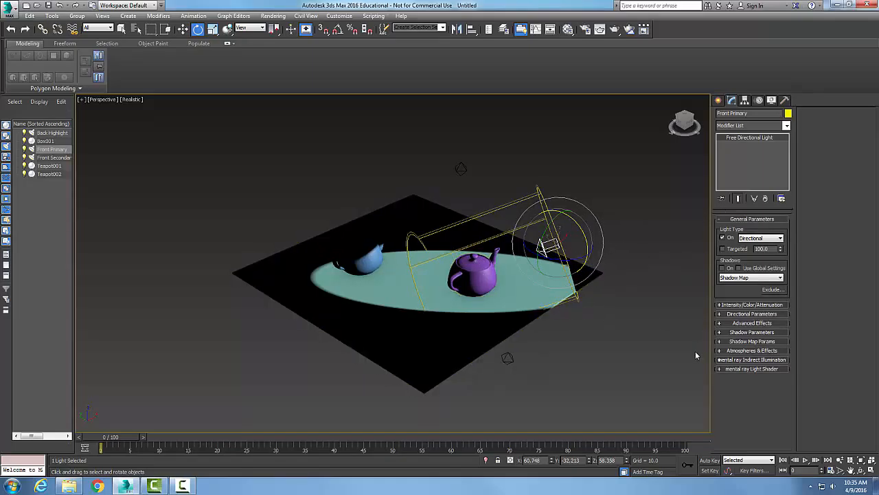
click(781, 238)
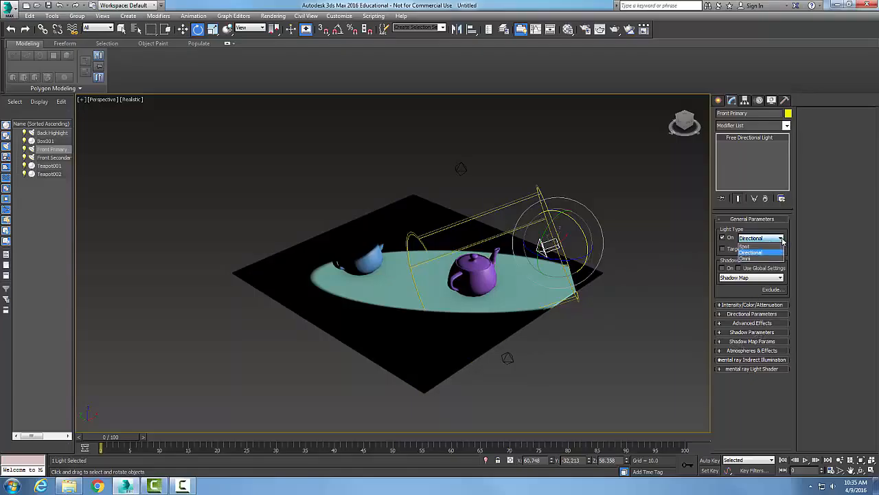
click(747, 258)
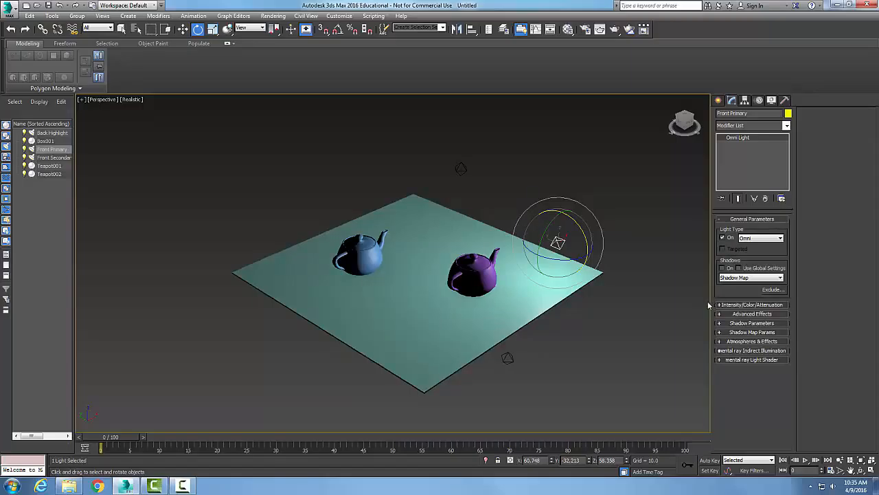
Enable shadows for the Front Primary light, and for the Front Secondary and Back Highlight lights through the Light Lister.
click(722, 268)
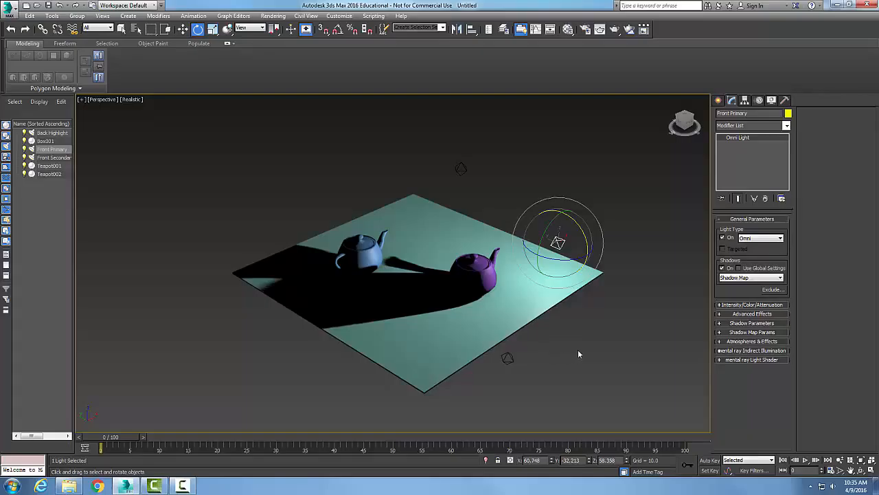
click(49, 17)
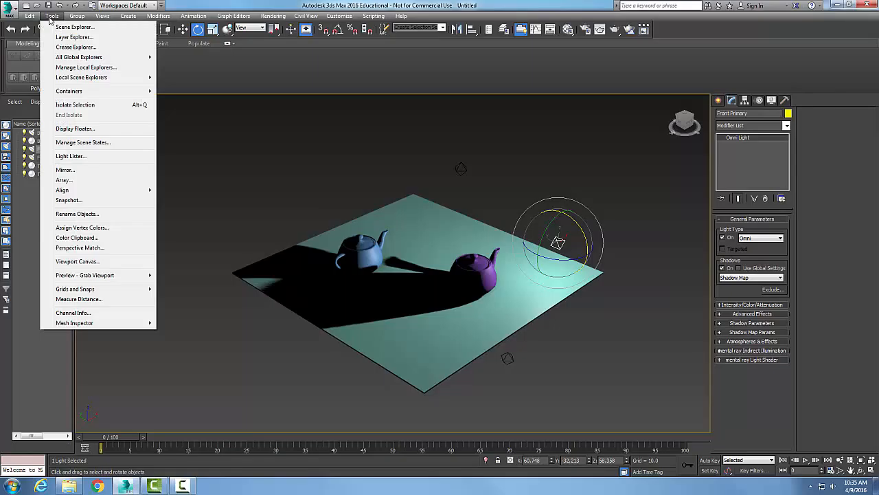
click(76, 155)
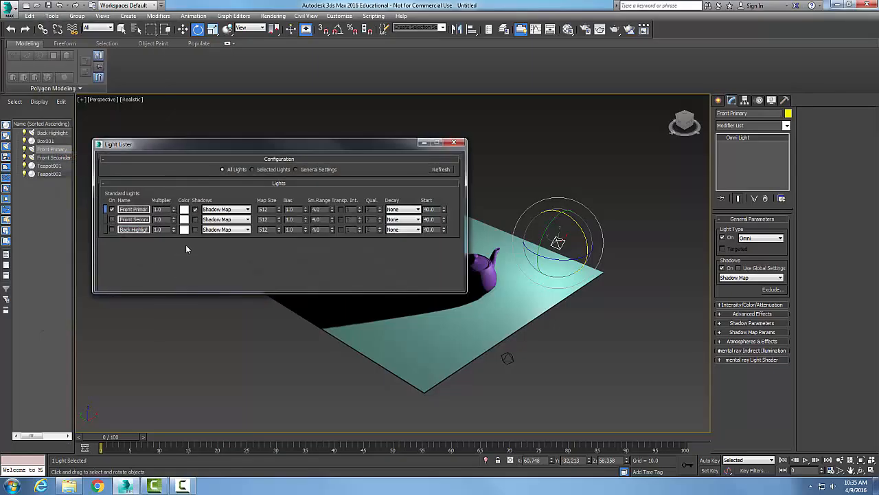
click(196, 219)
click(195, 229)
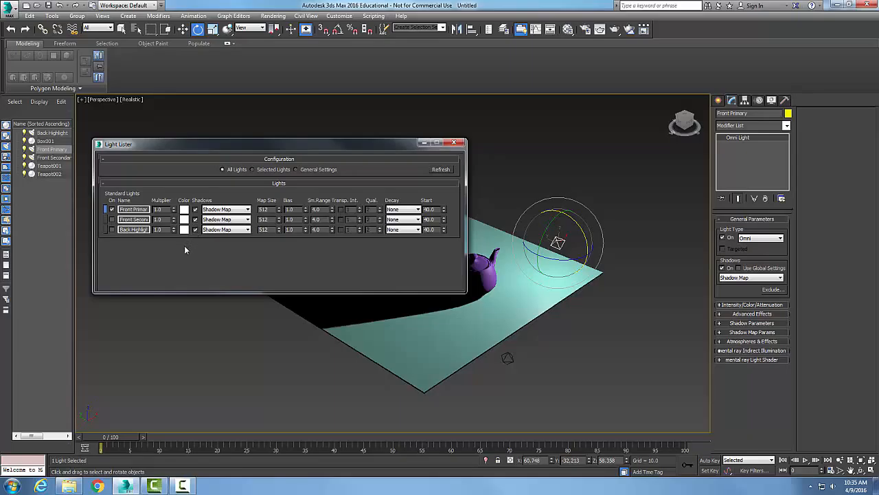
Turn on the Front Secondary and Back Highlight lights in the Light Lister to view all shadows together.
click(112, 220)
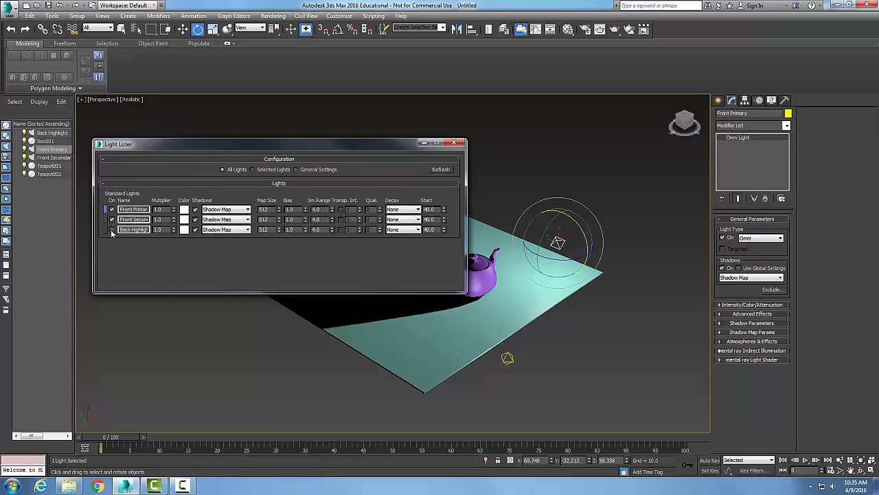
click(455, 143)
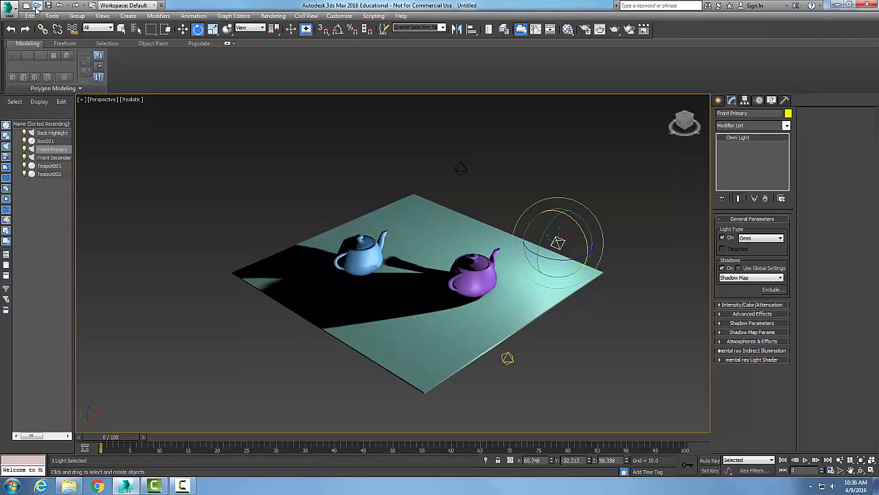
click(52, 16)
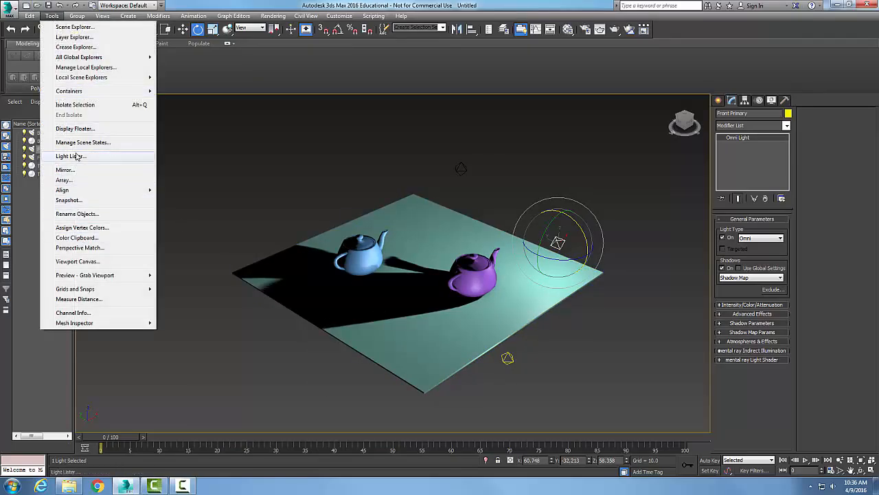
click(75, 156)
click(112, 230)
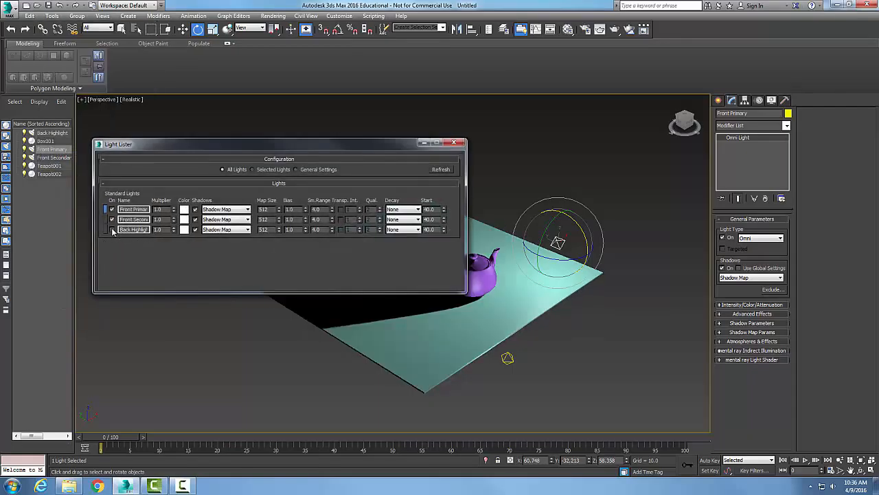
click(454, 143)
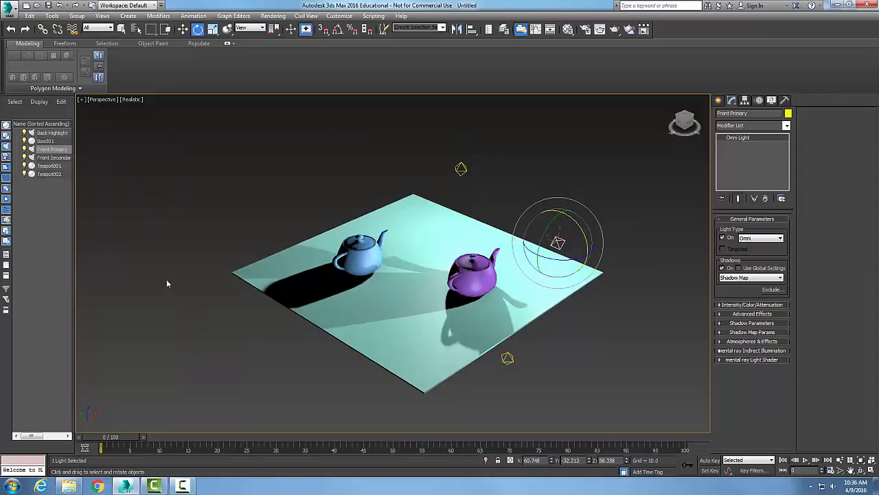
Turn off the Front Secondary and Back Highlight lights in the Light Lister, leaving only Front Primary on.
click(52, 15)
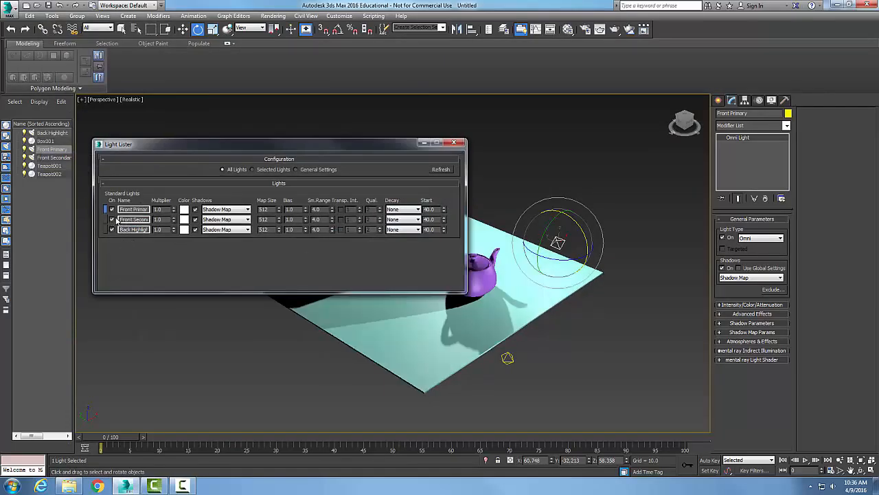
click(112, 219)
click(112, 230)
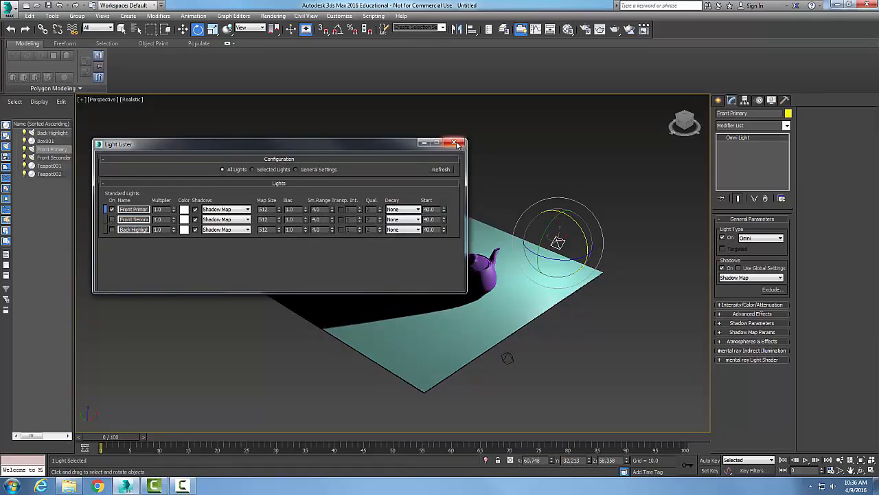
click(453, 142)
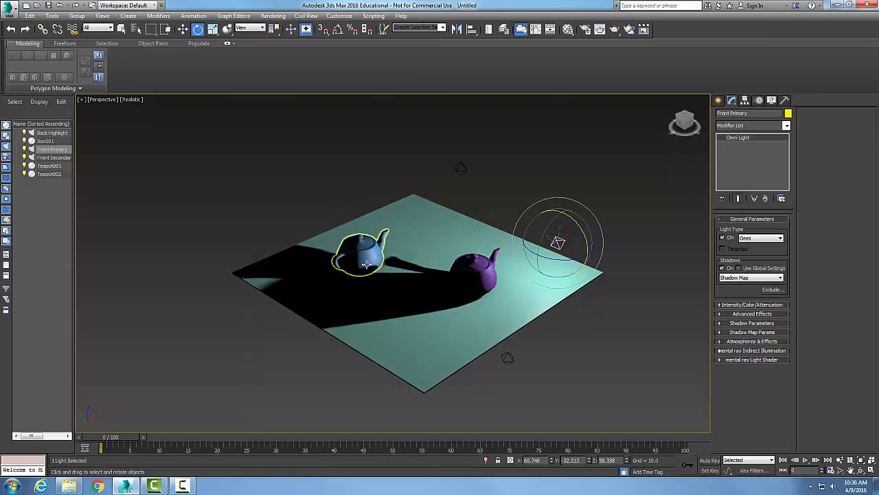
Exclude Teapot002 from both the illumination and shadow casting of the Front Primary light.
click(768, 290)
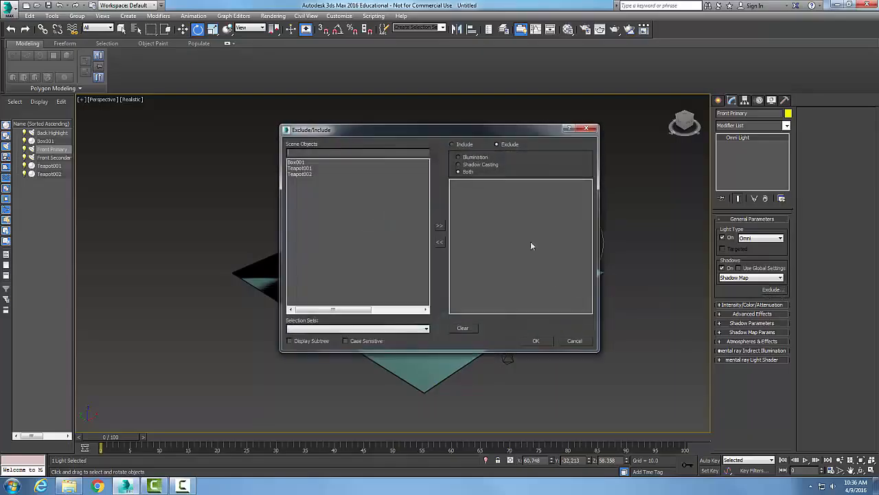
click(304, 175)
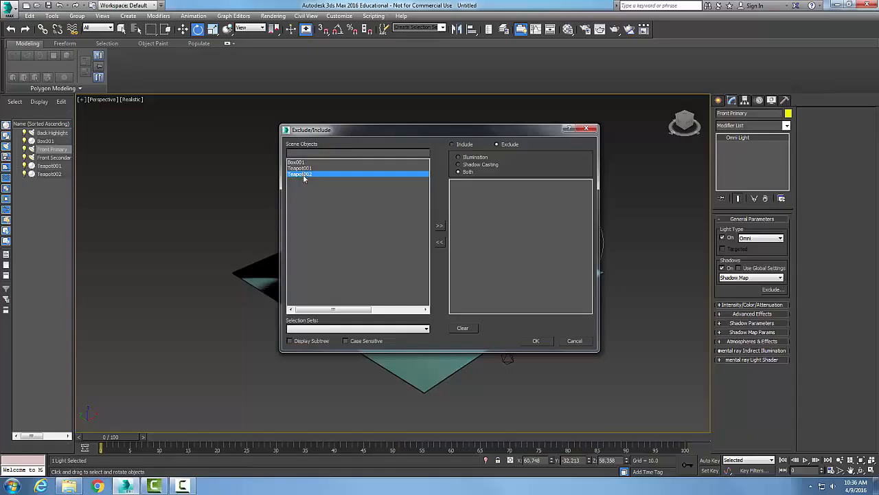
click(440, 227)
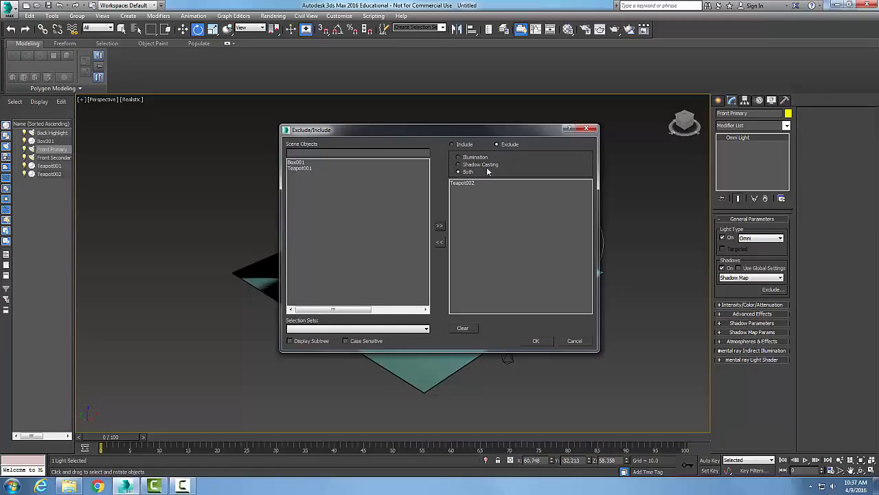
click(537, 341)
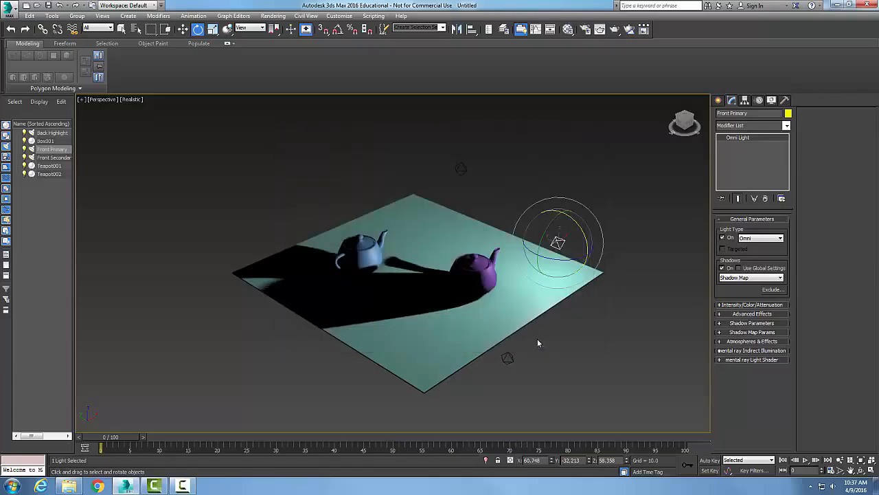
Deselect the light and render the Perspective view to check how the exclusion affects the blue teapot.
click(629, 295)
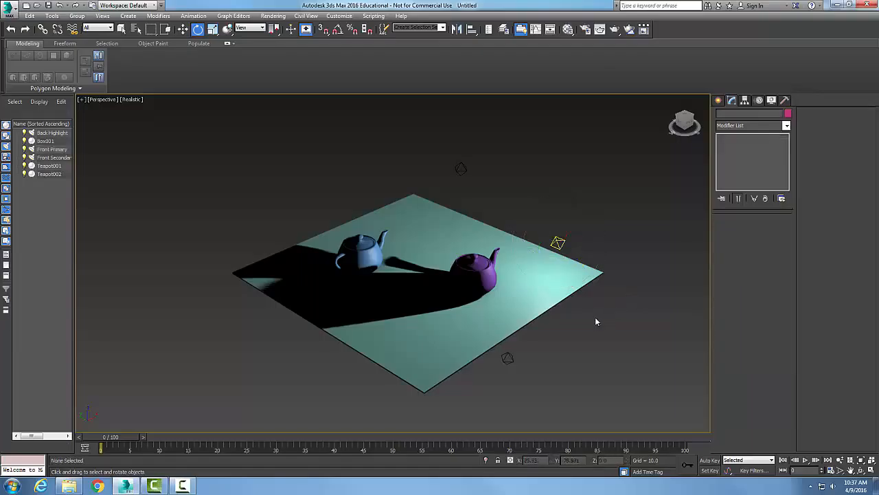
click(614, 29)
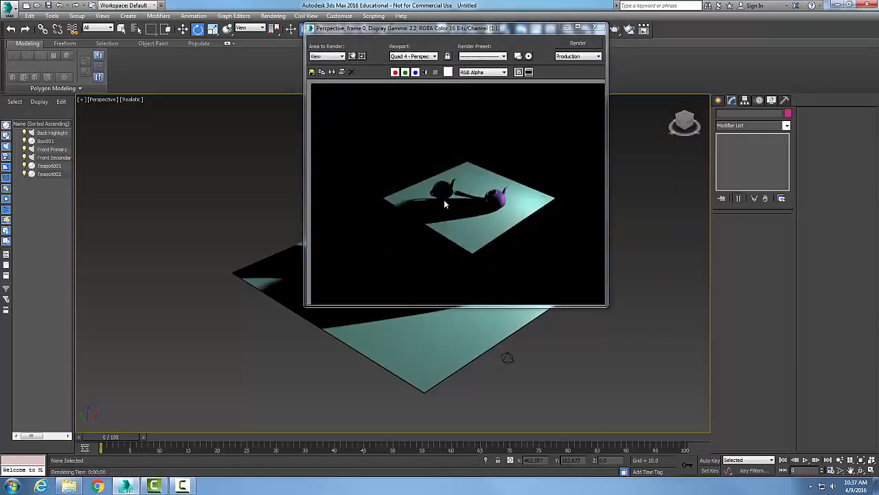
click(593, 29)
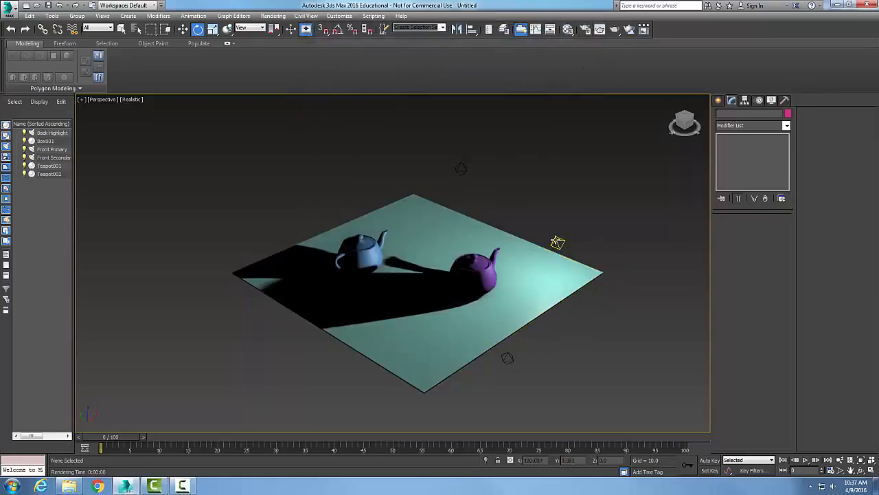
Remove Teapot002 from the Front Primary light's exclusion list and render the Perspective view again to compare.
click(557, 242)
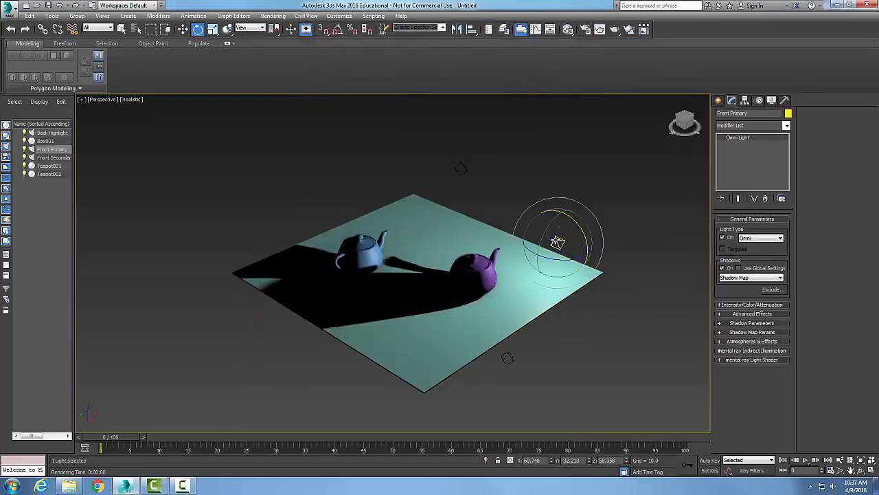
click(772, 289)
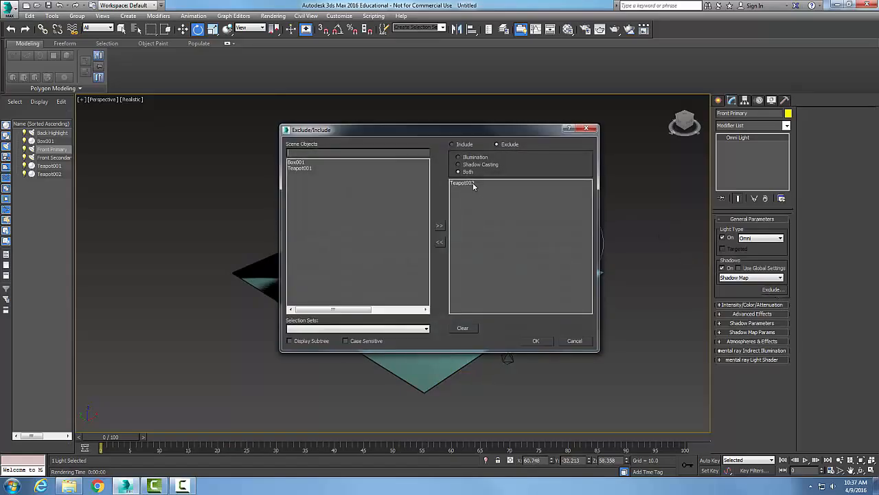
click(473, 182)
click(440, 242)
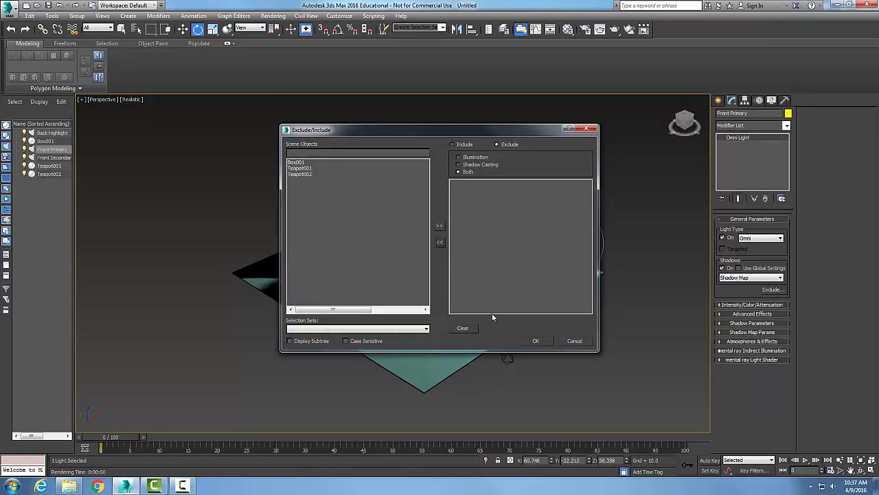
click(537, 342)
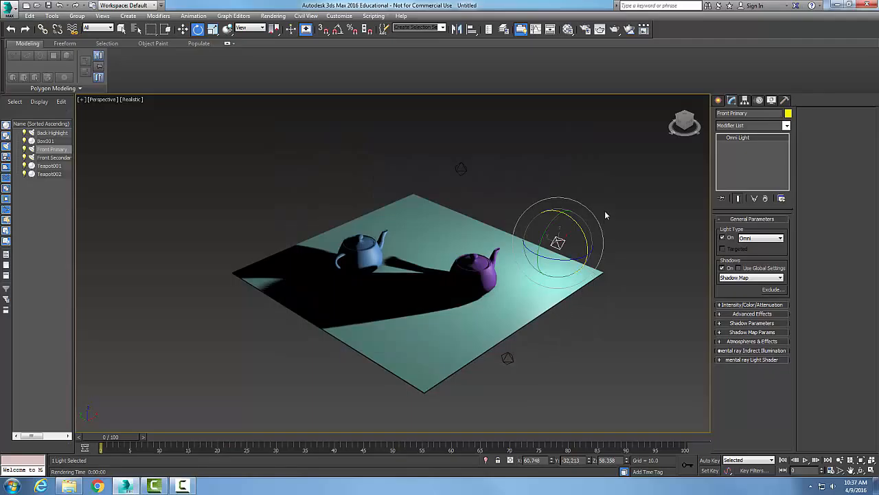
click(615, 30)
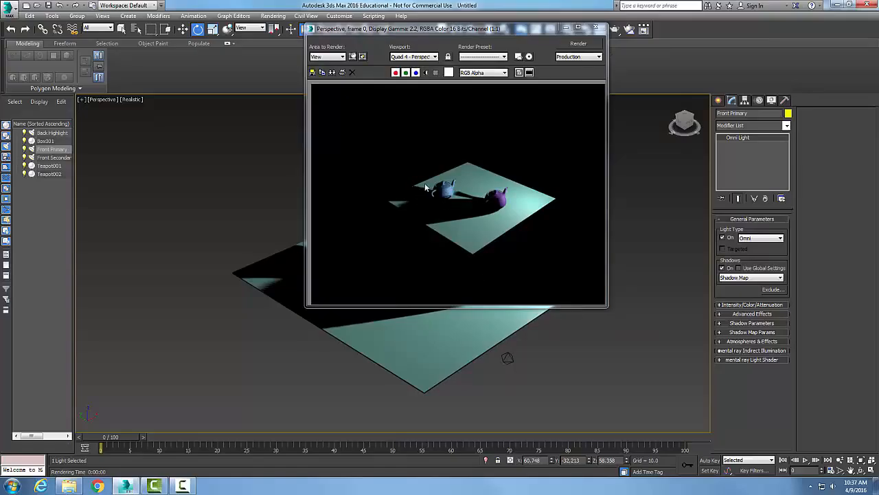
click(592, 29)
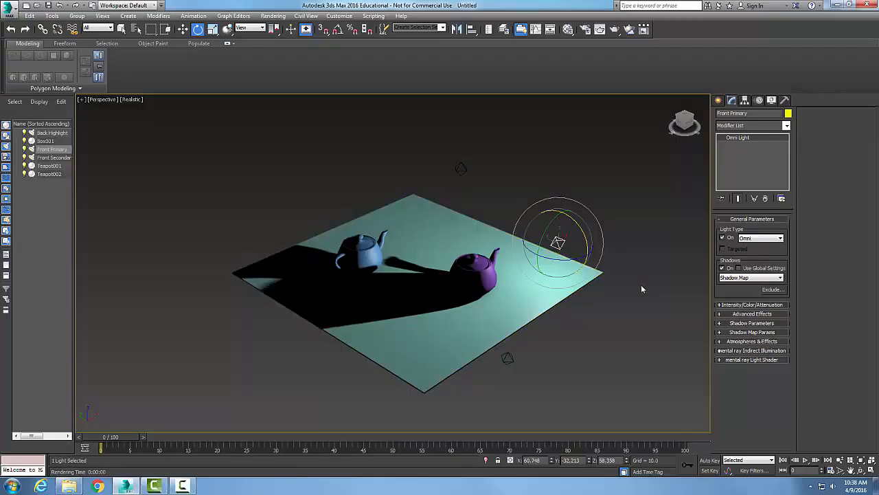
click(781, 238)
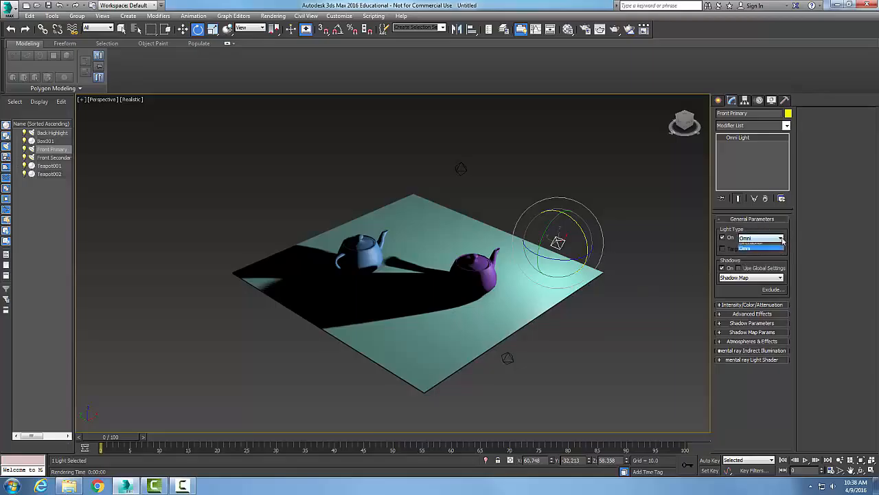
click(823, 239)
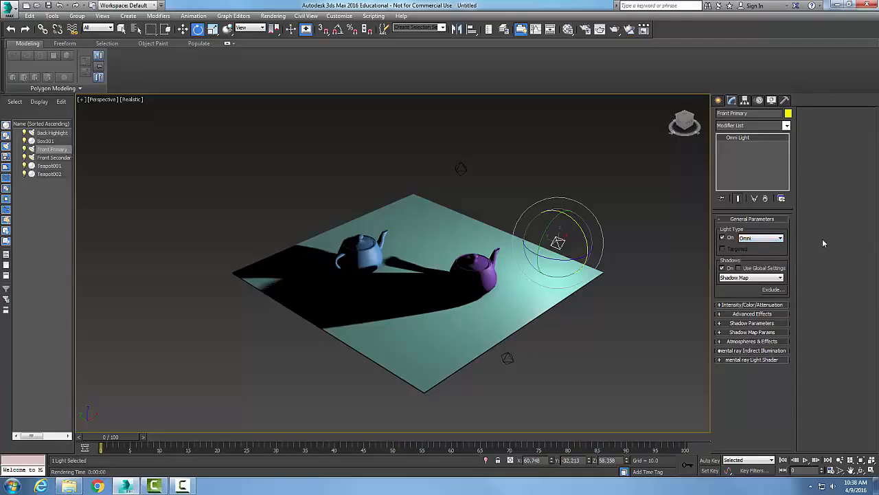